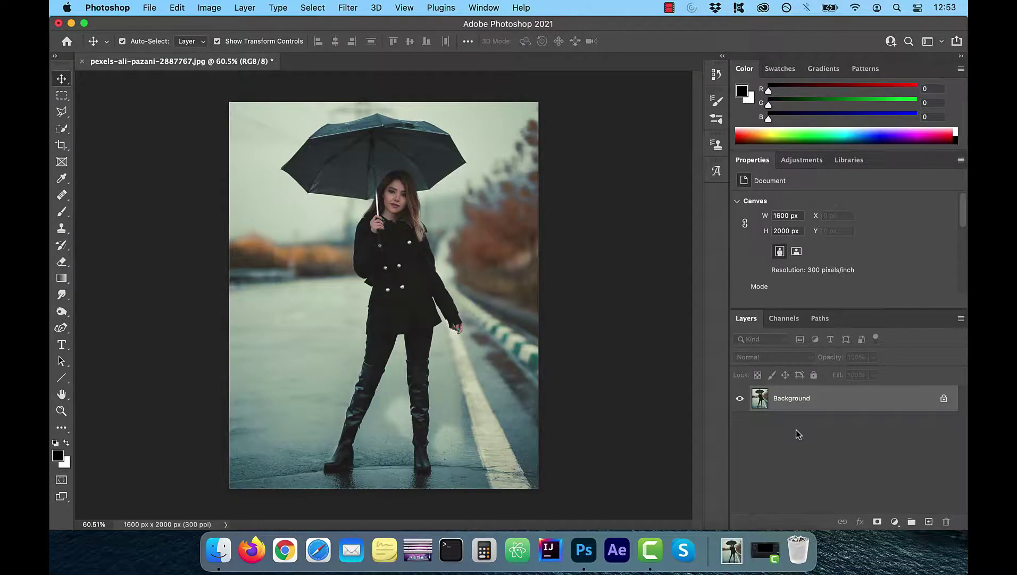
# - Duplicate the Background layer to create a Background copy layer above it
pyautogui.moveTo(787, 399); pyautogui.dragTo(929, 521)
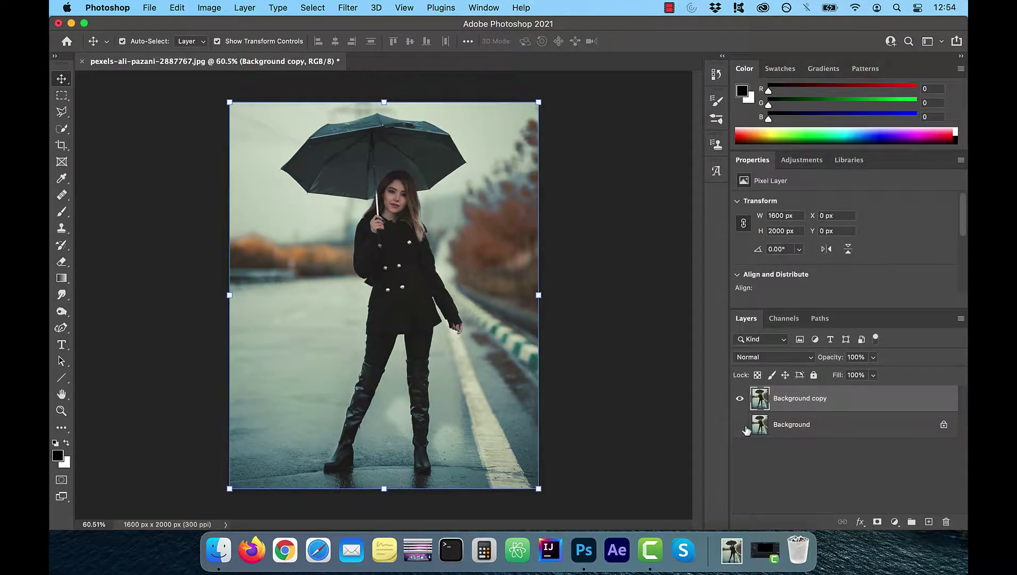
# - Add a black Solid Color fill layer and convert Color Fill 1 to a smart object
pyautogui.click(929, 521)
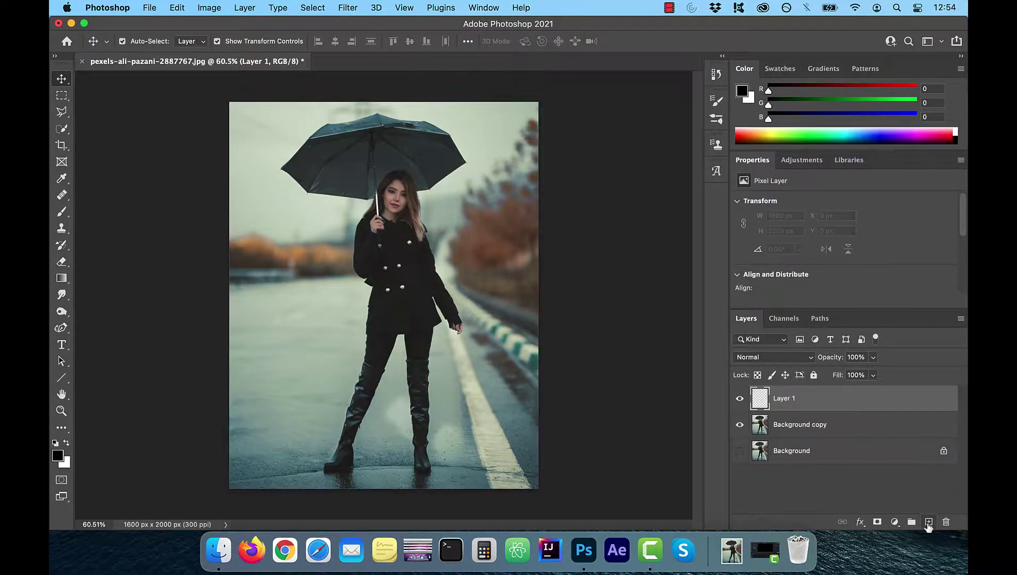
pyautogui.click(895, 522)
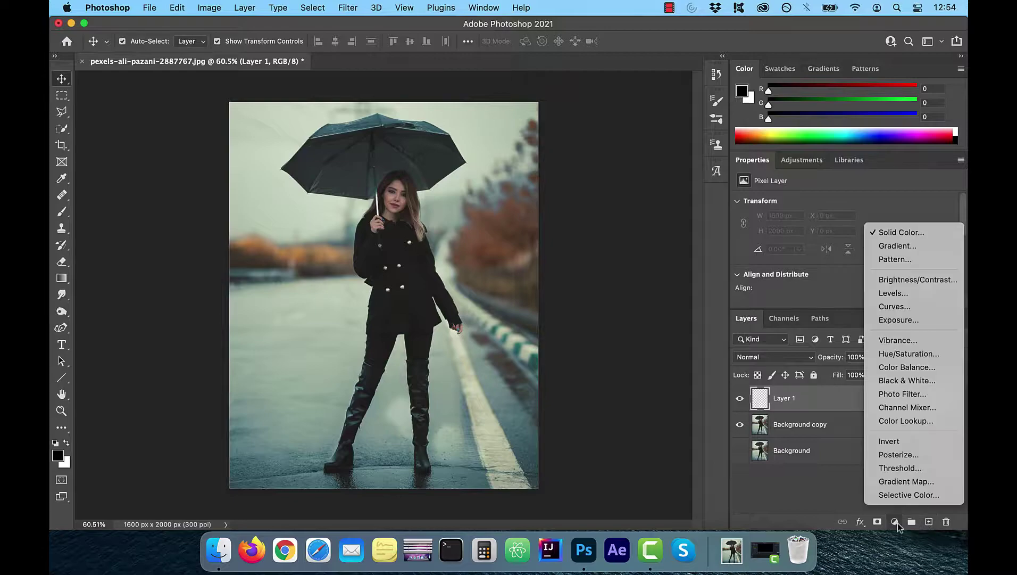
pyautogui.click(887, 233)
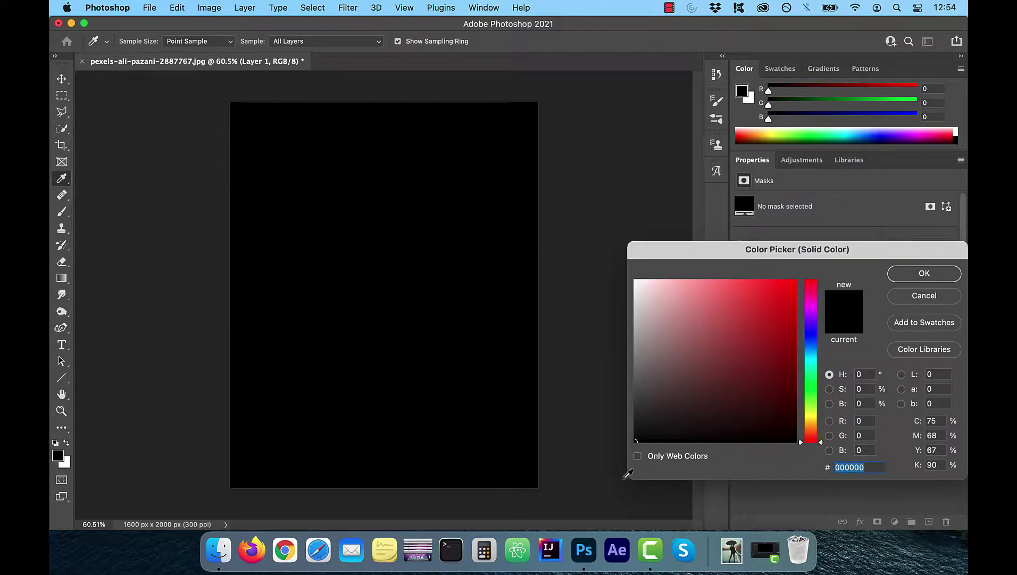
pyautogui.click(921, 274)
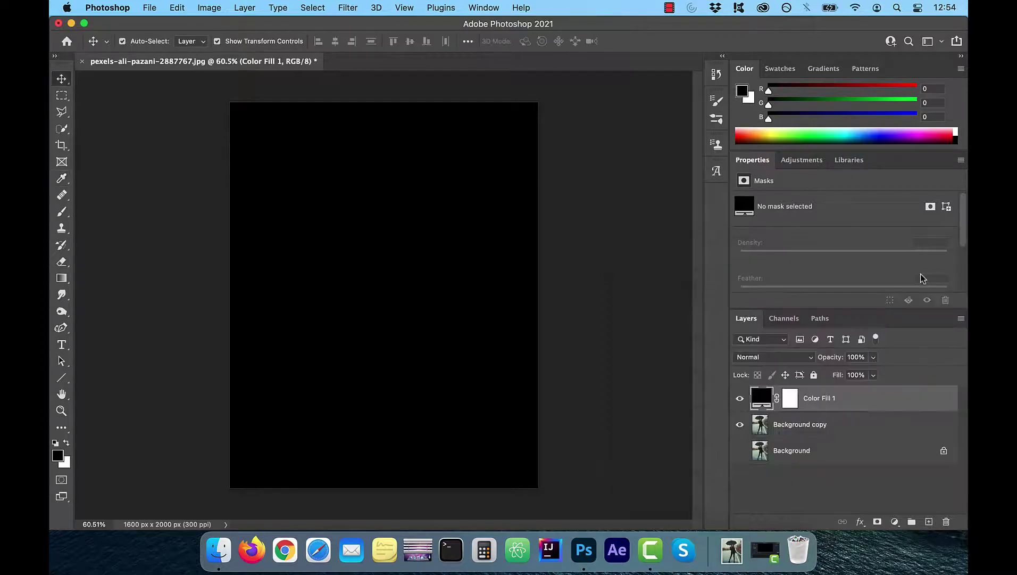
pyautogui.rightClick(837, 398)
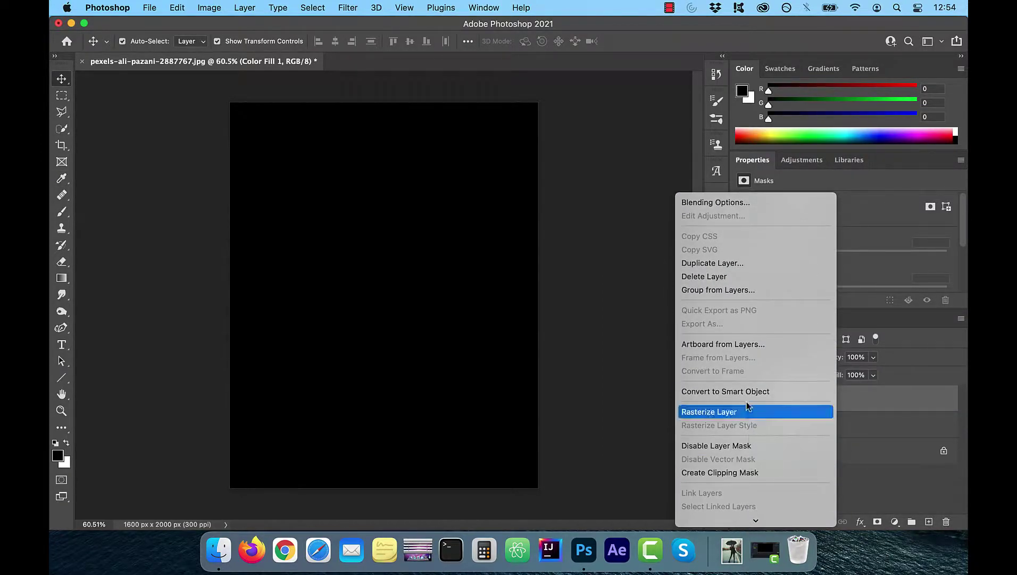
pyautogui.click(753, 391)
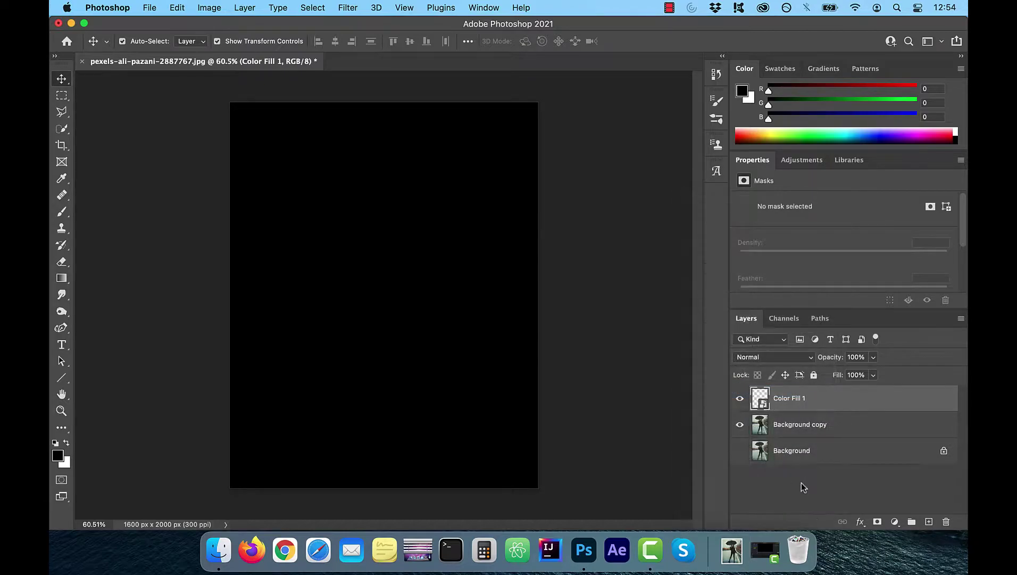
# - Apply Add Noise at about 200%, Gaussian, Monochromatic as a smart filter on Color Fill 1
pyautogui.click(346, 9)
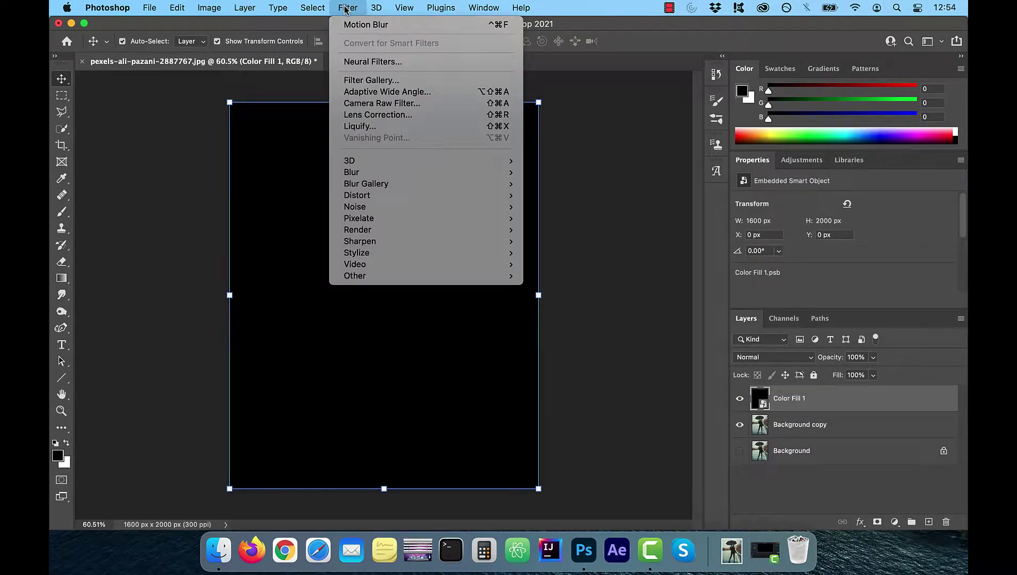
pyautogui.moveTo(375, 207)
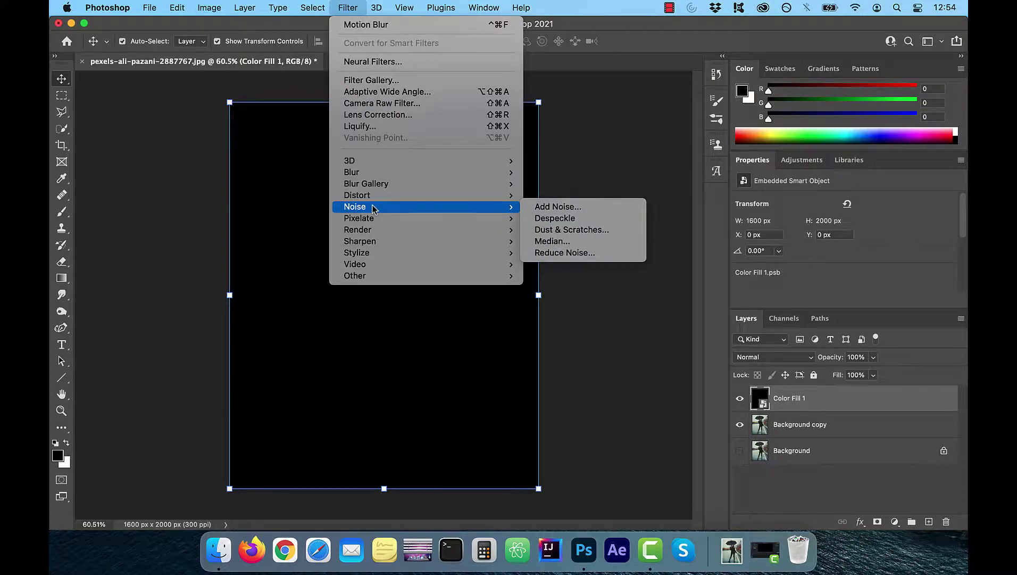
pyautogui.click(560, 207)
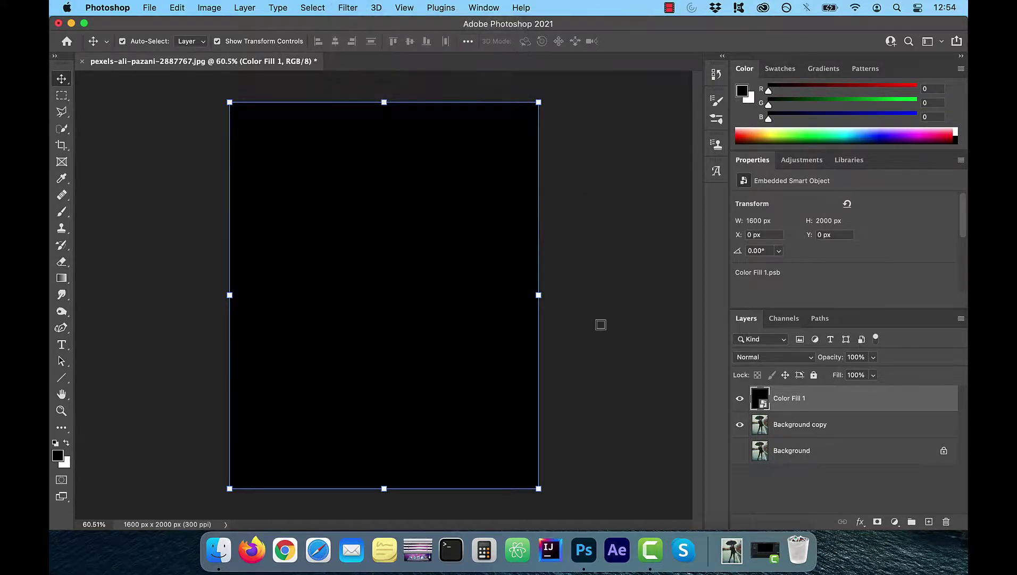
pyautogui.moveTo(477, 290); pyautogui.dragTo(457, 282)
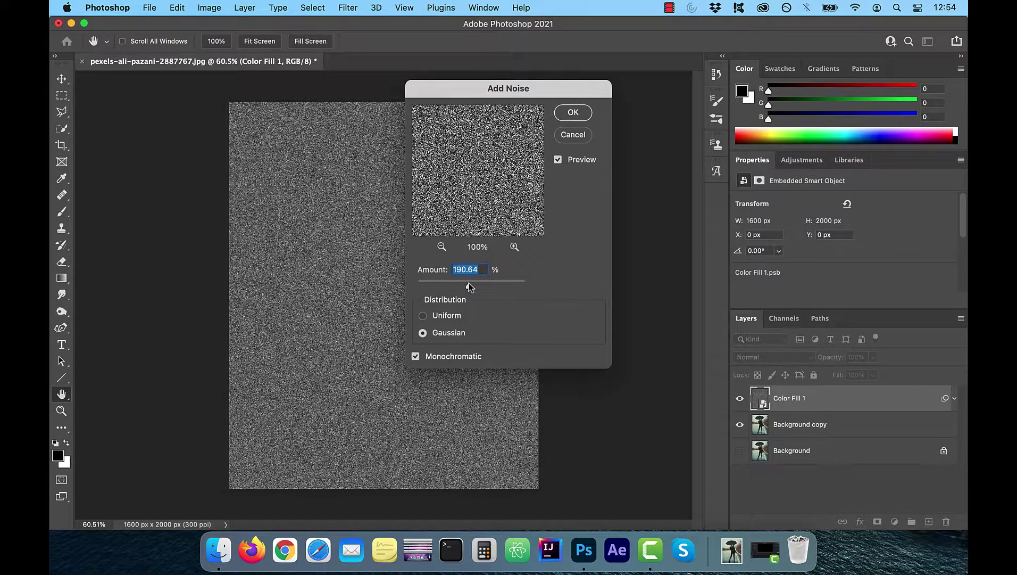
pyautogui.moveTo(473, 284); pyautogui.dragTo(471, 284)
pyautogui.click(573, 112)
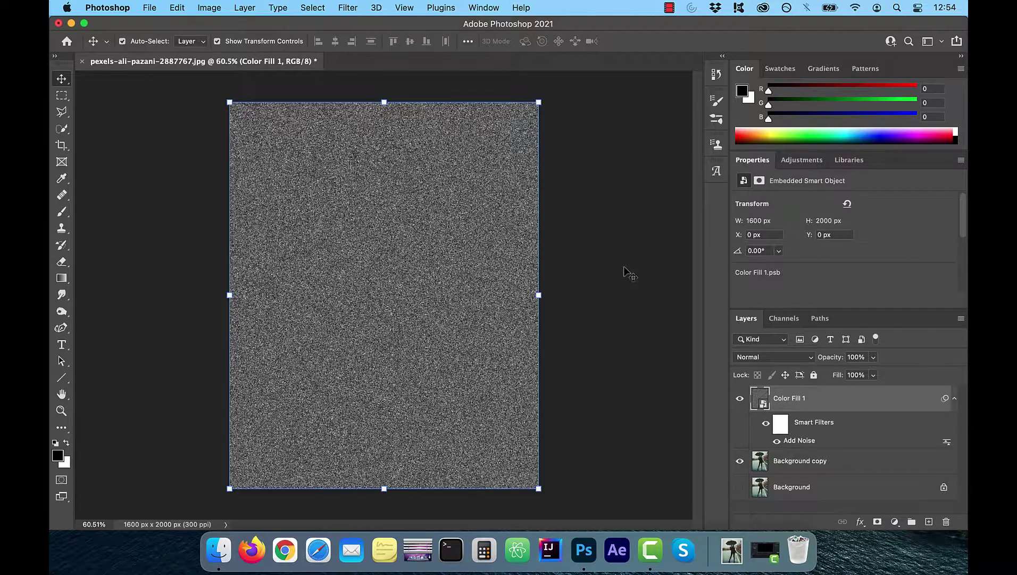
# - Copy a rectangular patch of the noise onto a new Layer 1
pyautogui.click(61, 96)
pyautogui.moveTo(313, 174); pyautogui.dragTo(427, 238)
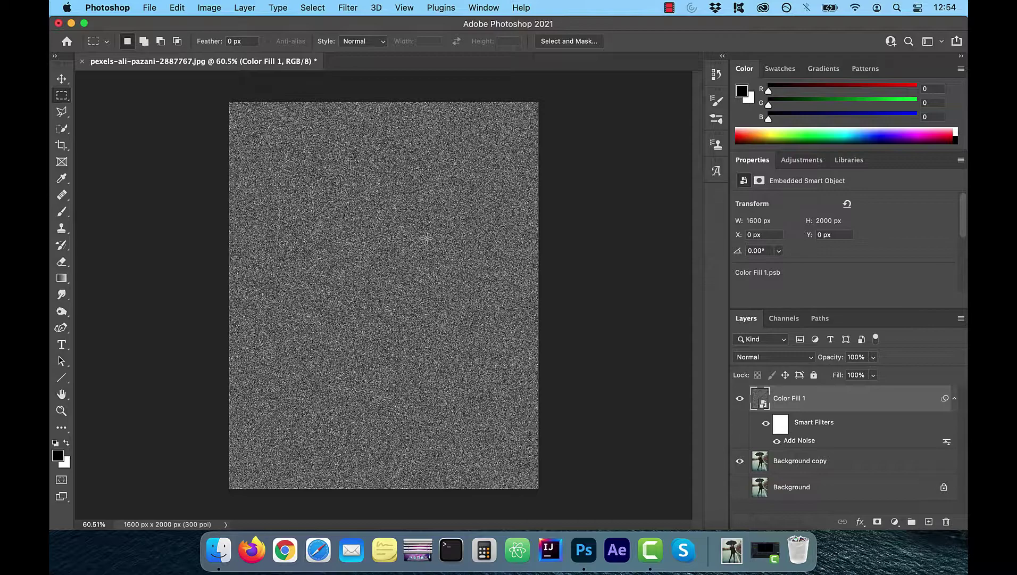
pyautogui.press('alt+shift+super+n')
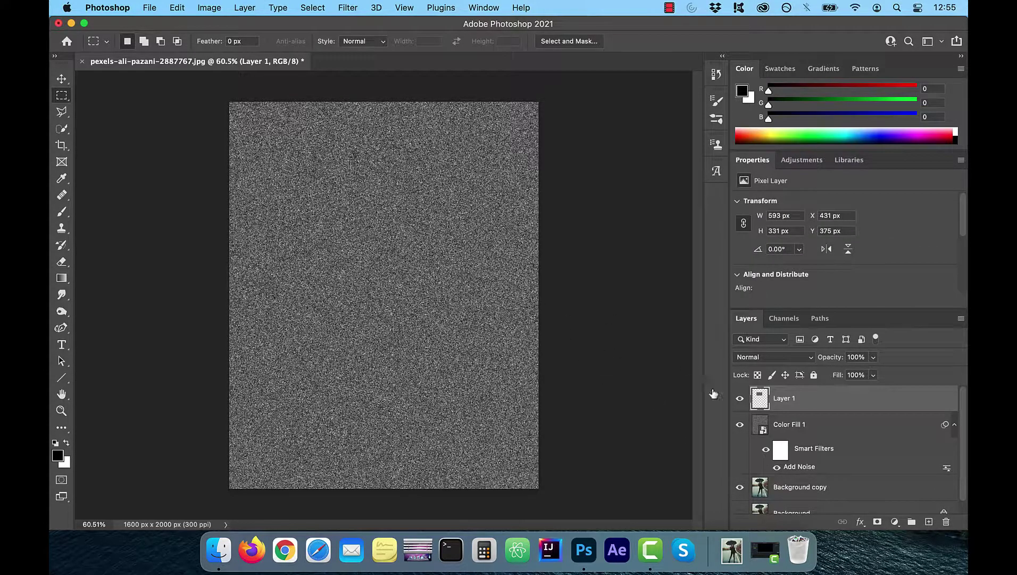
# - Hide and delete the Color Fill 1 layer, leaving Layer 1 selected
pyautogui.click(740, 425)
pyautogui.moveTo(766, 425); pyautogui.dragTo(949, 523)
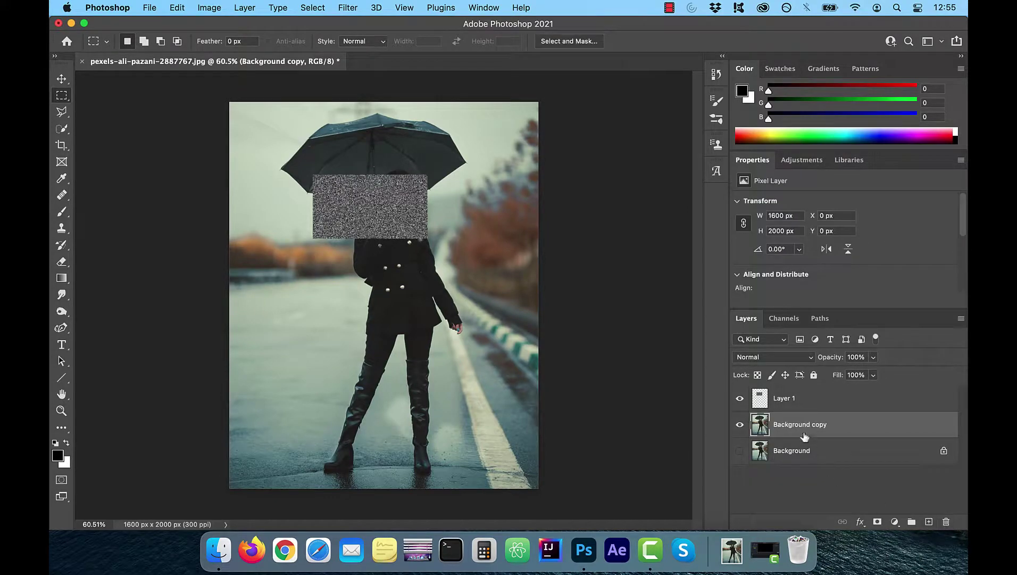
pyautogui.click(796, 403)
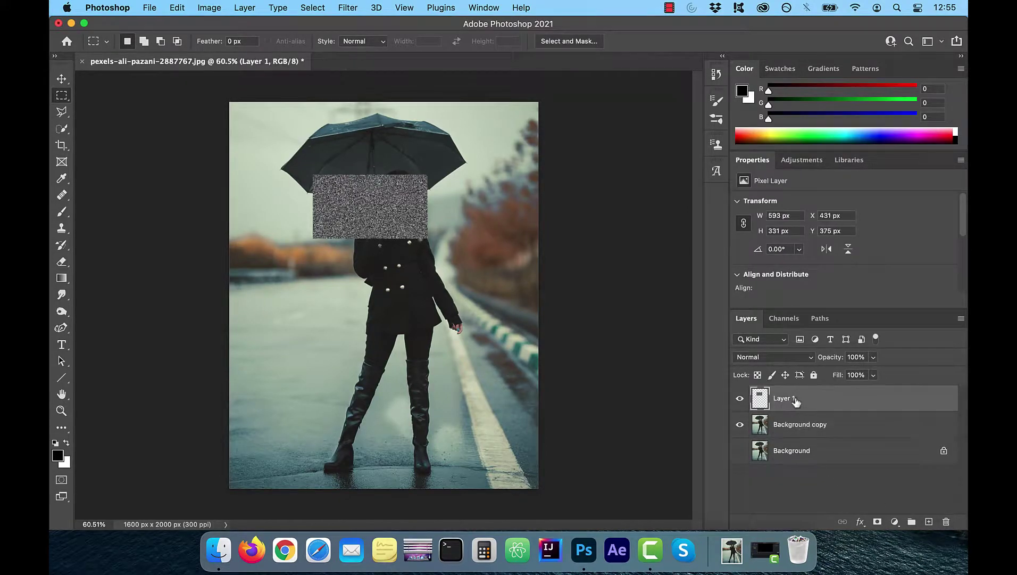
# - Scale the noise patch to about 3953 × 2207 px so it covers the whole canvas
pyautogui.click(62, 78)
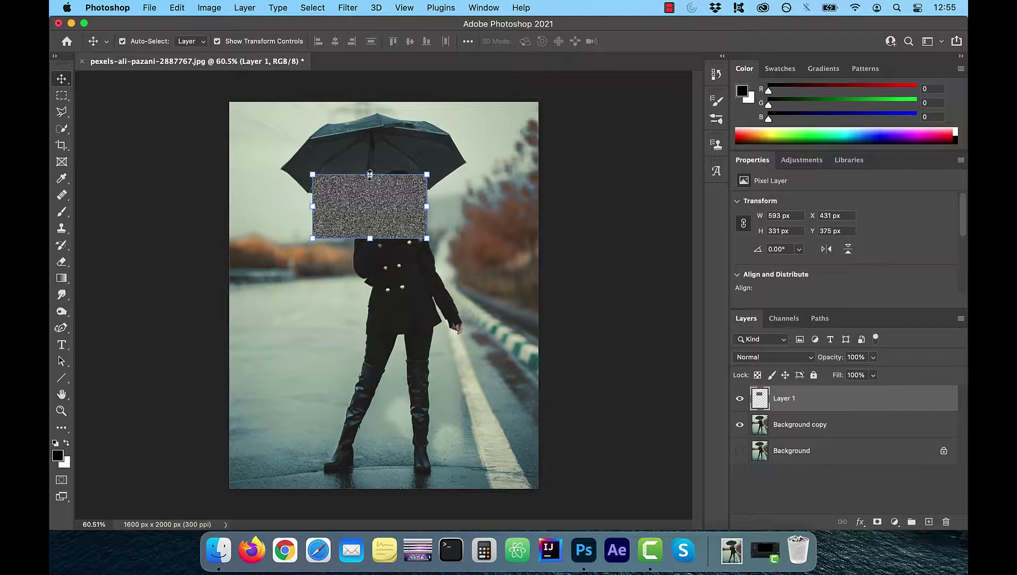
pyautogui.moveTo(390, 172); pyautogui.dragTo(364, 85)
pyautogui.moveTo(363, 241); pyautogui.dragTo(381, 502)
pyautogui.press('Return')
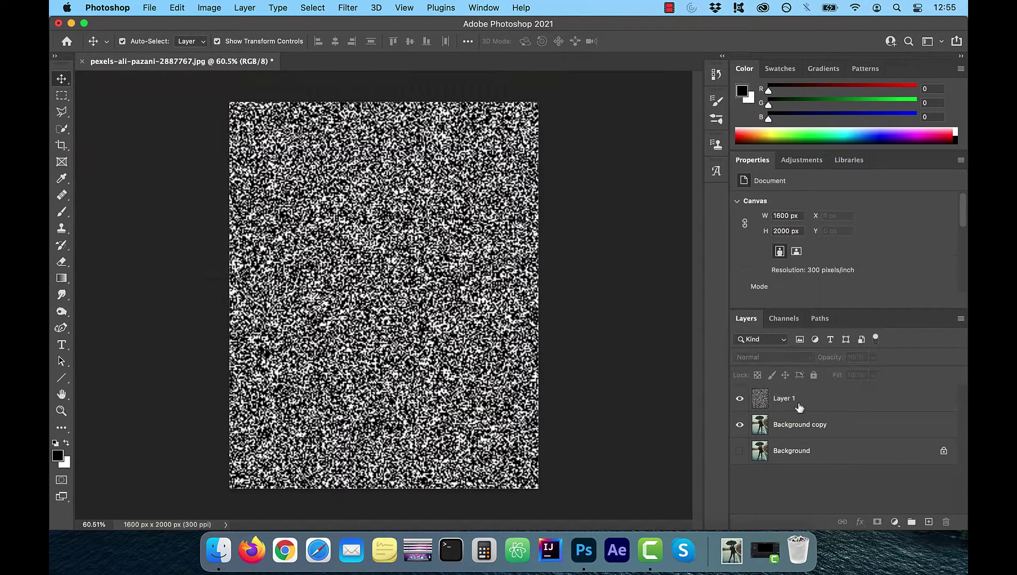
# - Rename the noise layer 'rain fg' and set its blend mode to Screen
pyautogui.click(800, 407)
pyautogui.doubleClick(790, 399)
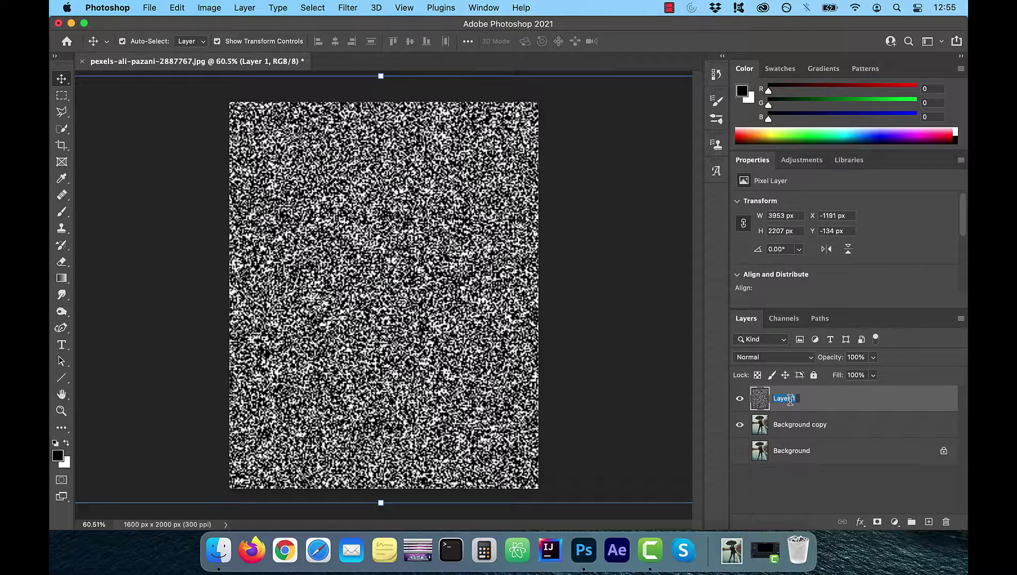
pyautogui.write('rain fg')
pyautogui.press('Return')
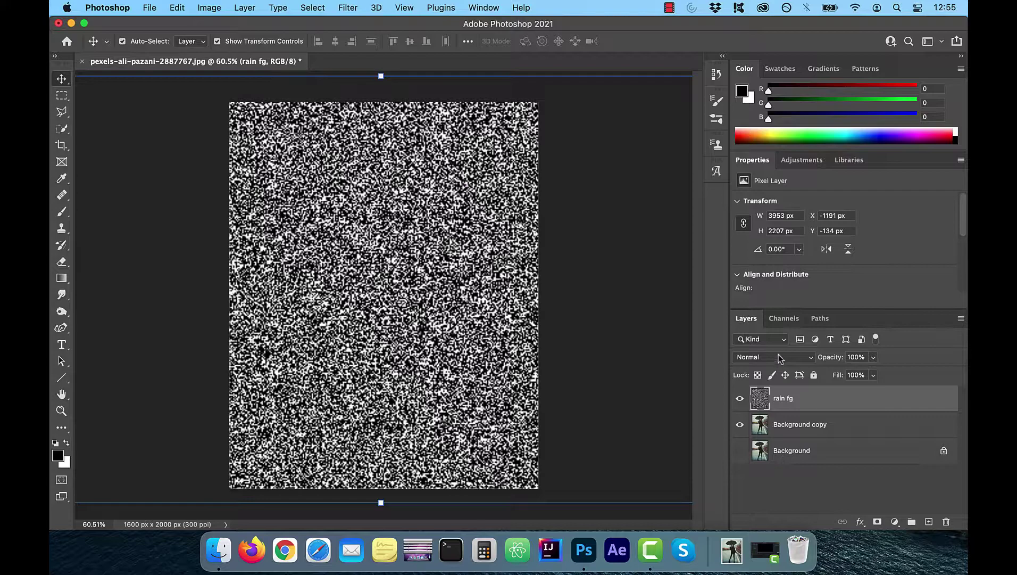
pyautogui.click(779, 358)
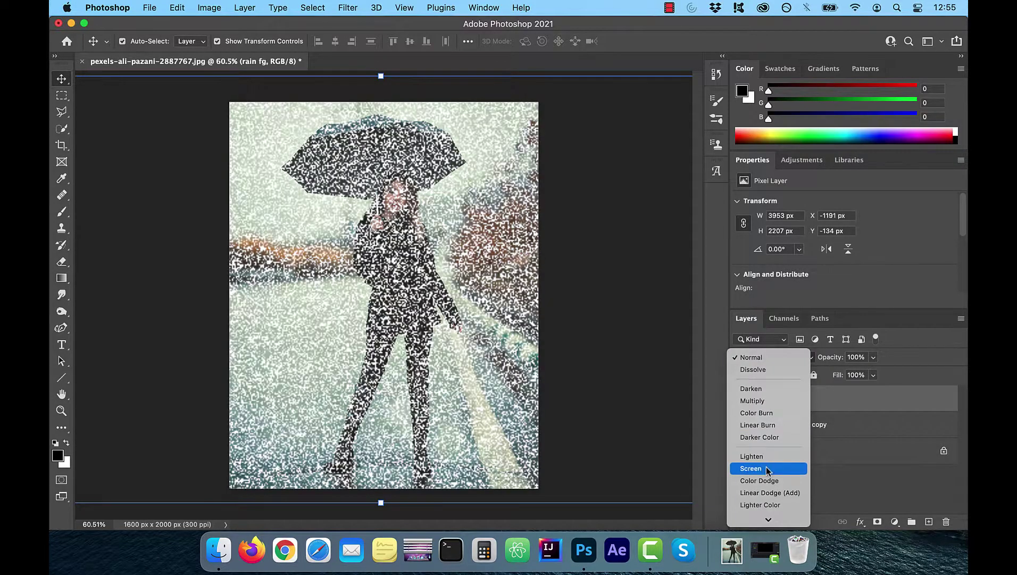
pyautogui.click(767, 468)
pyautogui.click(801, 161)
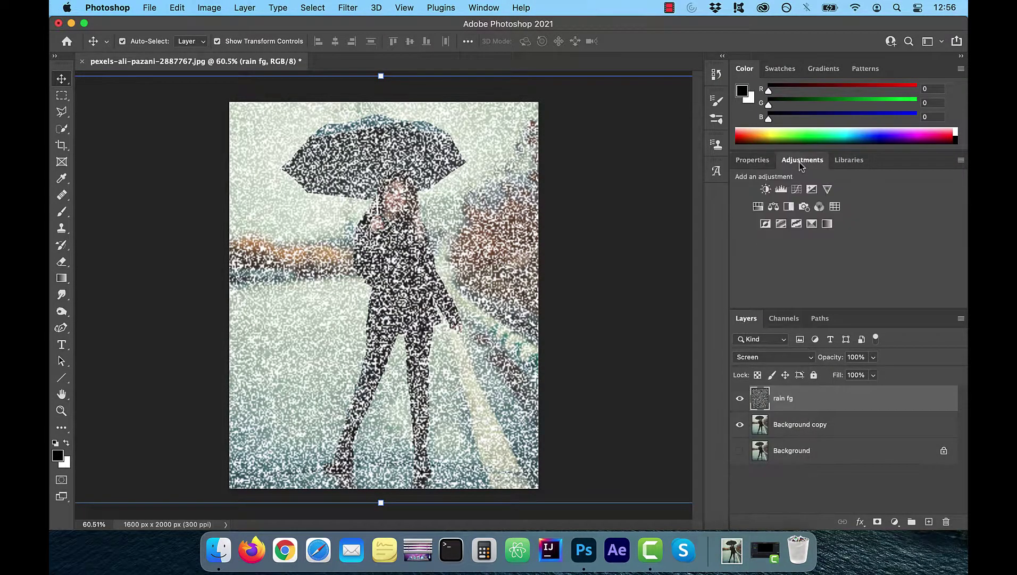
# - Add a Curves adjustment with black point near input 121, clipped to rain fg
pyautogui.click(796, 189)
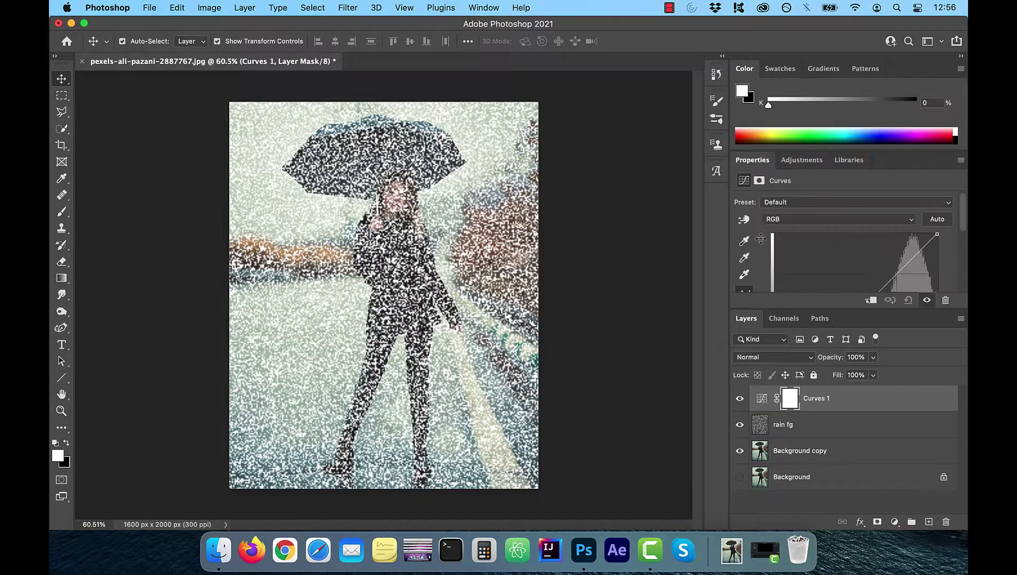
pyautogui.scroll(-1, 763, 255)
pyautogui.scroll(-4, 763, 255)
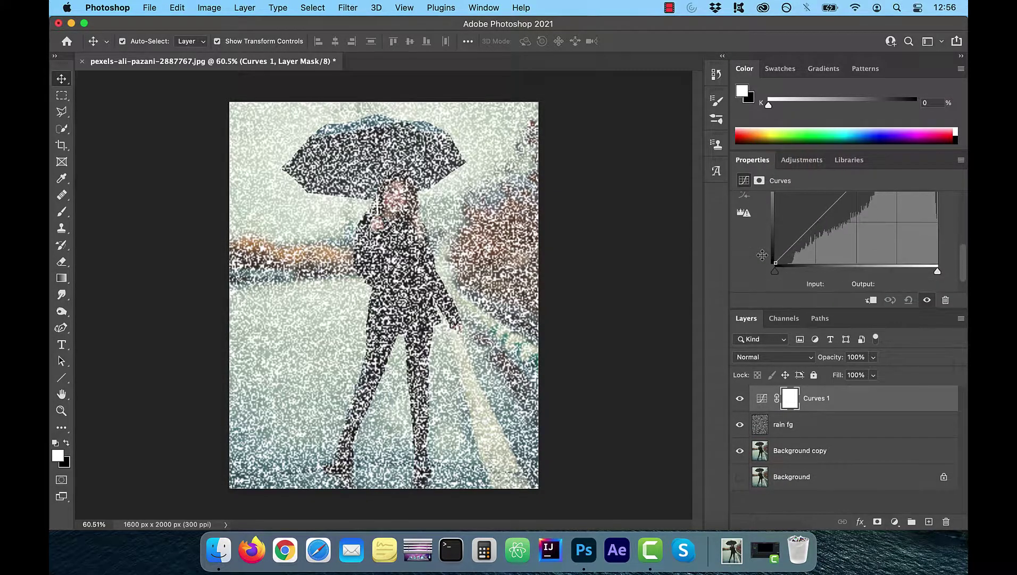
pyautogui.moveTo(774, 272); pyautogui.dragTo(853, 272)
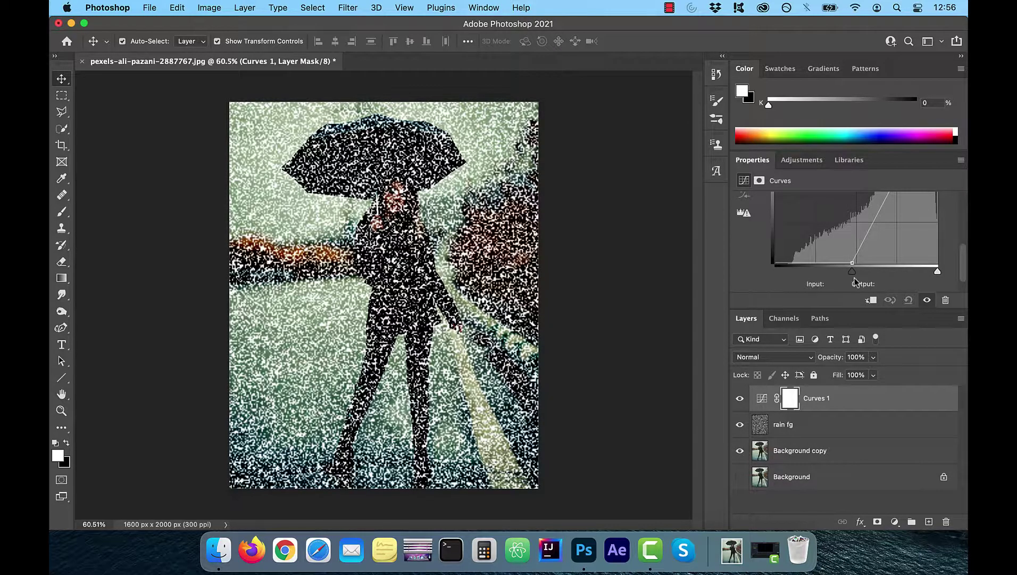
pyautogui.click(875, 301)
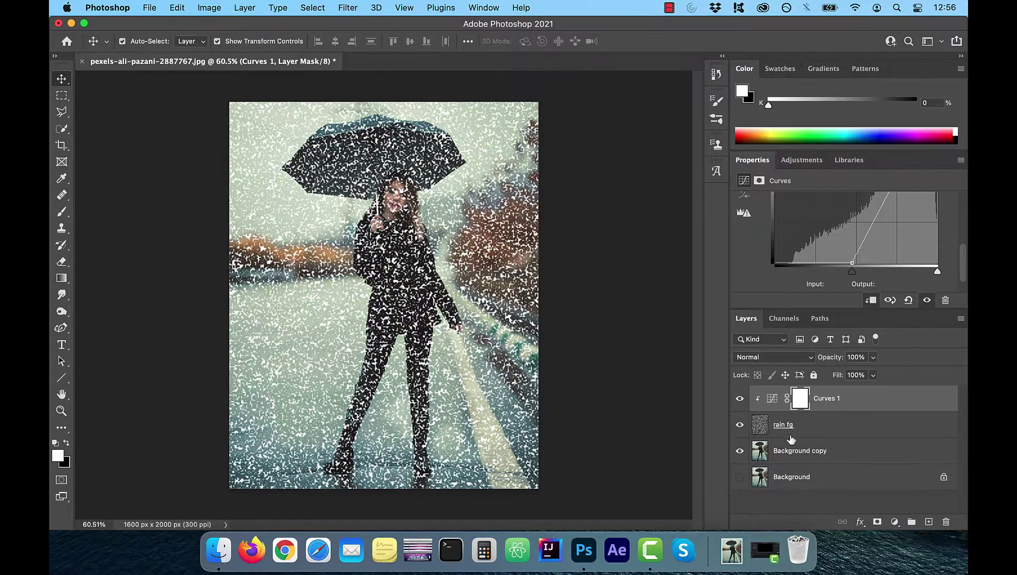
# - Convert the rain fg layer to a smart object
pyautogui.rightClick(820, 428)
pyautogui.scroll(-5, 729, 506)
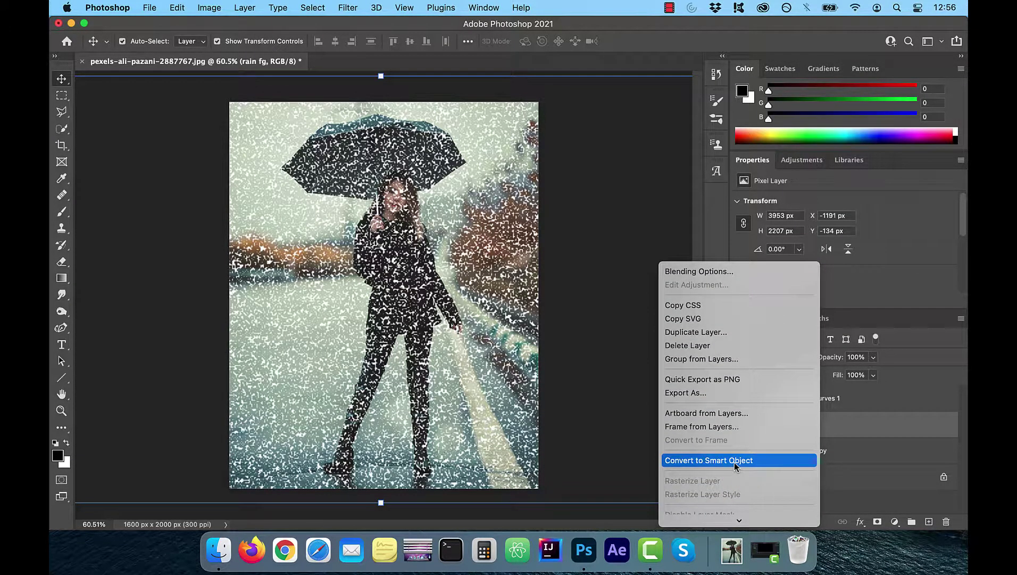
pyautogui.click(735, 461)
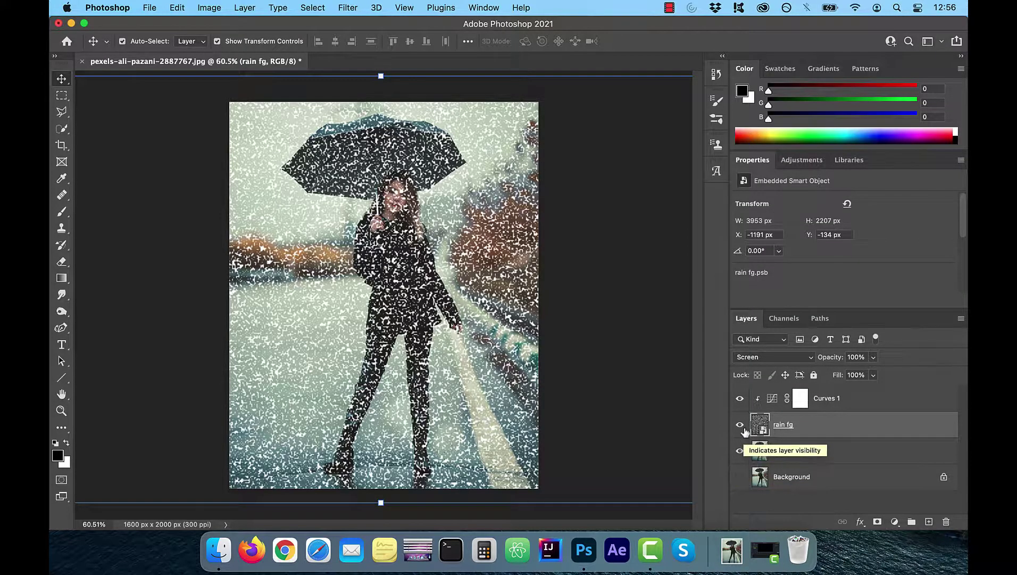
# - Apply Motion Blur to rain fg at angle 90° and distance 72 pixels
pyautogui.click(347, 8)
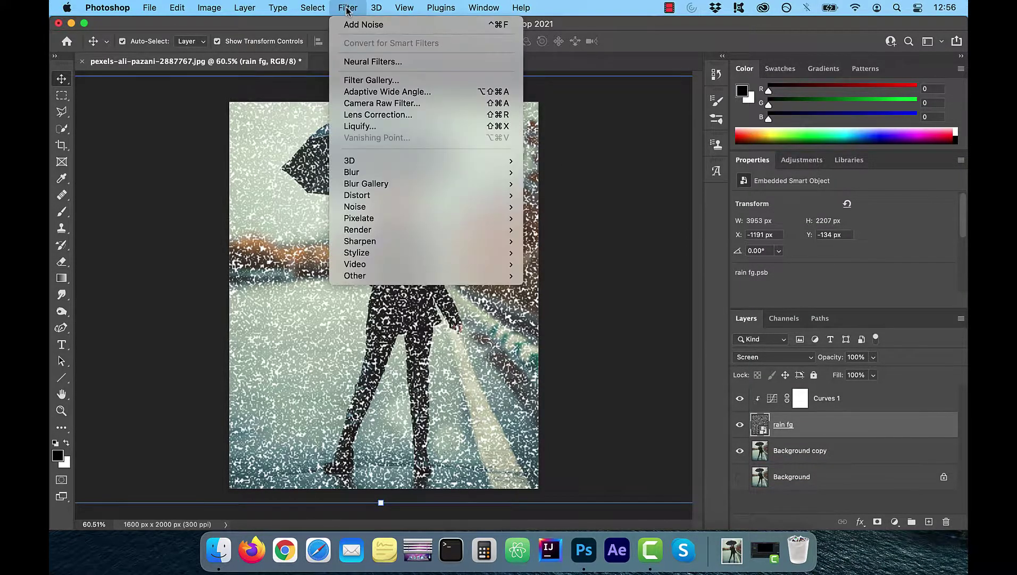
pyautogui.moveTo(368, 175)
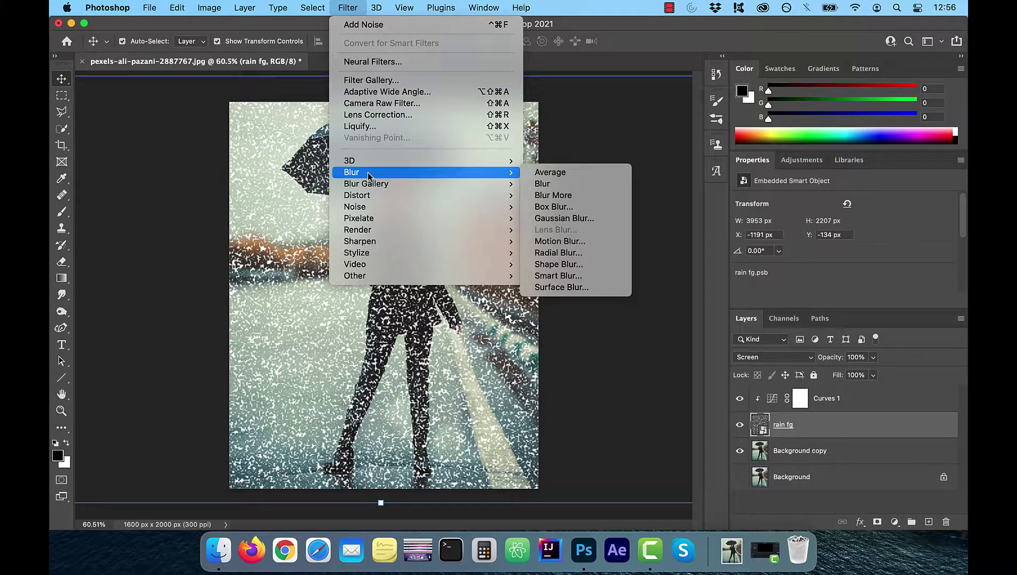
pyautogui.click(587, 246)
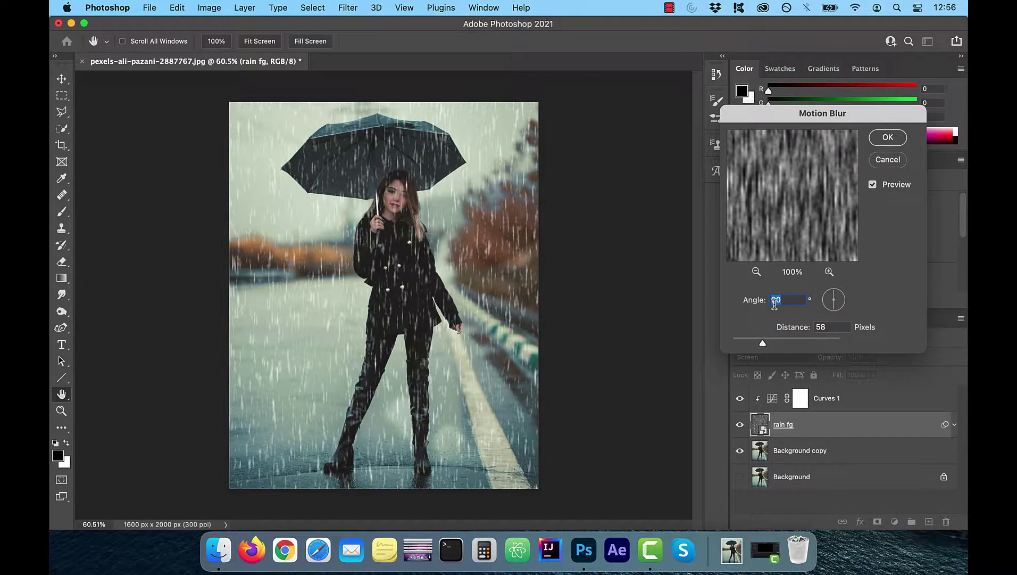
pyautogui.moveTo(762, 343)
pyautogui.mouseDown()
pyautogui.moveTo(776, 346)
pyautogui.moveTo(766, 346)
pyautogui.mouseUp()
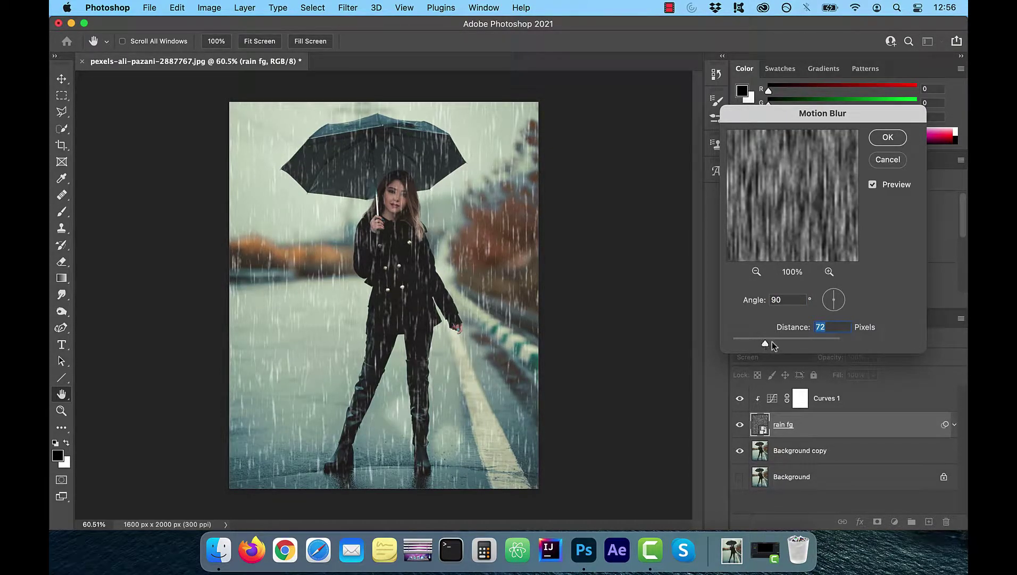
# - Confirm the motion blur and lower rain fg opacity to 70%
pyautogui.press('Return')
pyautogui.click(874, 358)
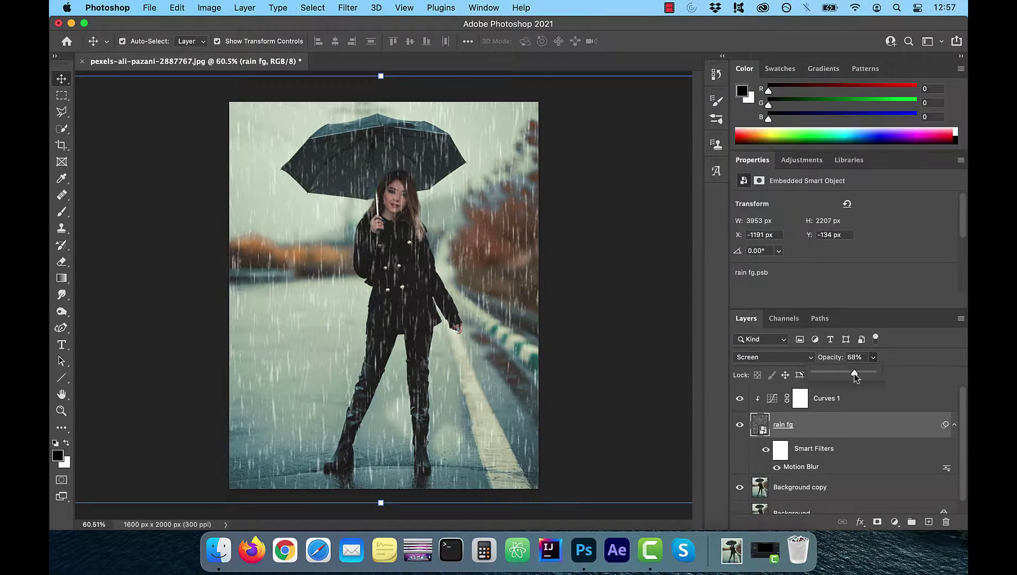
pyautogui.moveTo(854, 373); pyautogui.dragTo(859, 375)
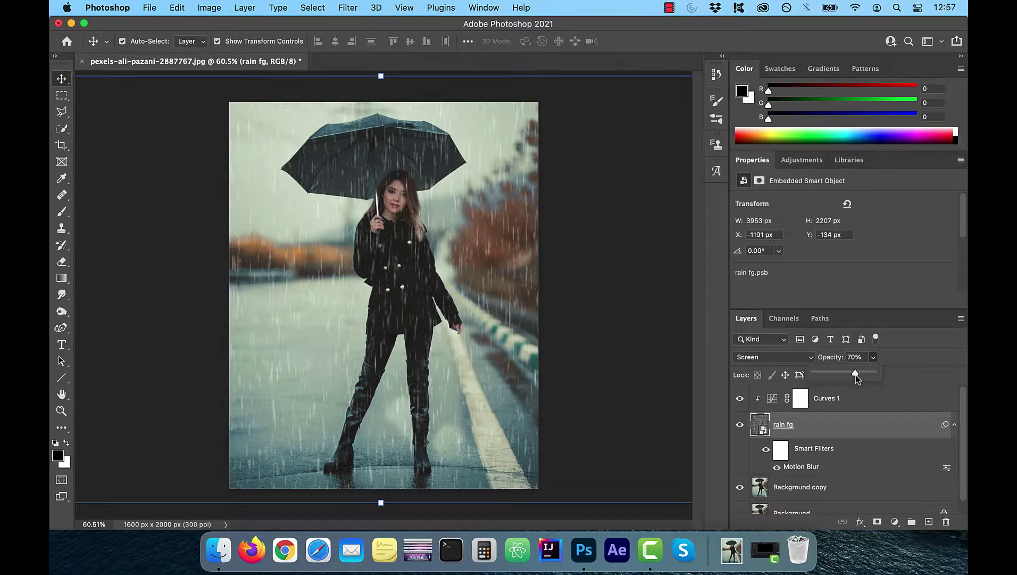
pyautogui.click(904, 322)
# - Duplicate rain fg with its Curves 1 adjustment and rename the copy 'rain bg'
pyautogui.keyDown('super'); pyautogui.click(824, 428); pyautogui.keyUp('super')
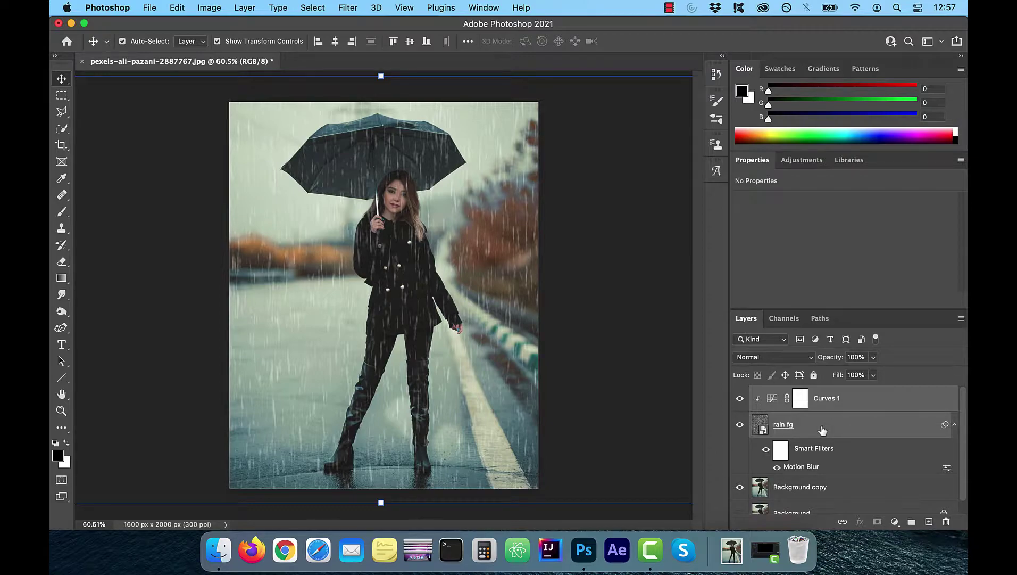
pyautogui.moveTo(823, 429); pyautogui.dragTo(935, 526)
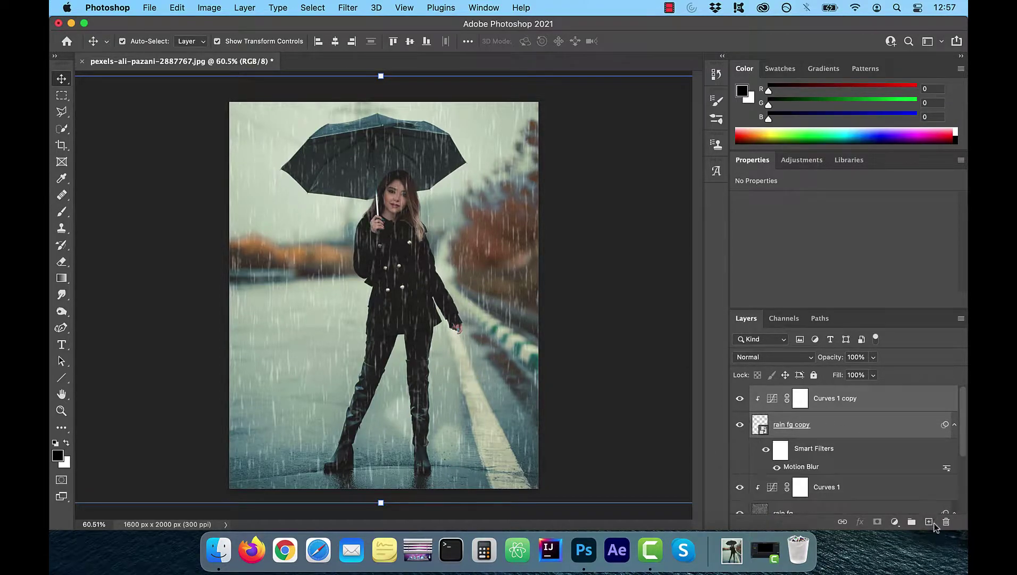
pyautogui.doubleClick(815, 428)
pyautogui.write('rain')
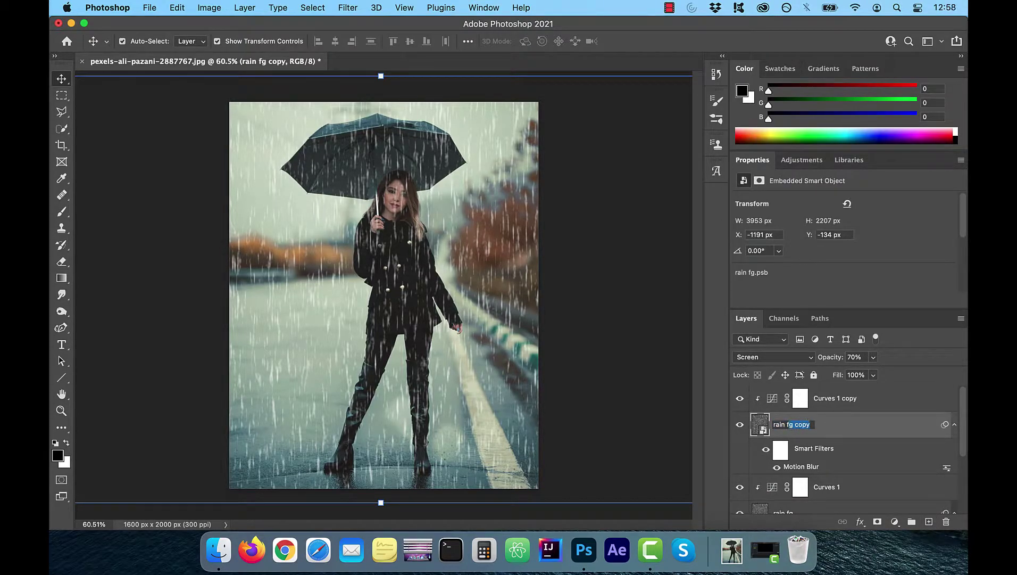
pyautogui.write(' bg')
pyautogui.press('Return')
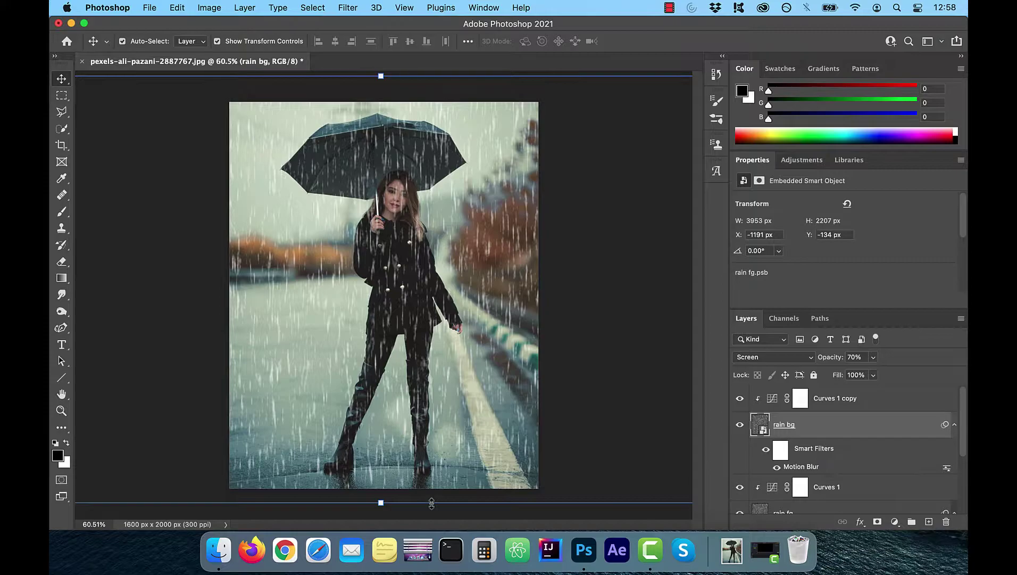
# - Scale rain bg down to about 2553 × 1481 px for finer, distant rain
pyautogui.moveTo(381, 502); pyautogui.dragTo(368, 373)
pyautogui.press('Return')
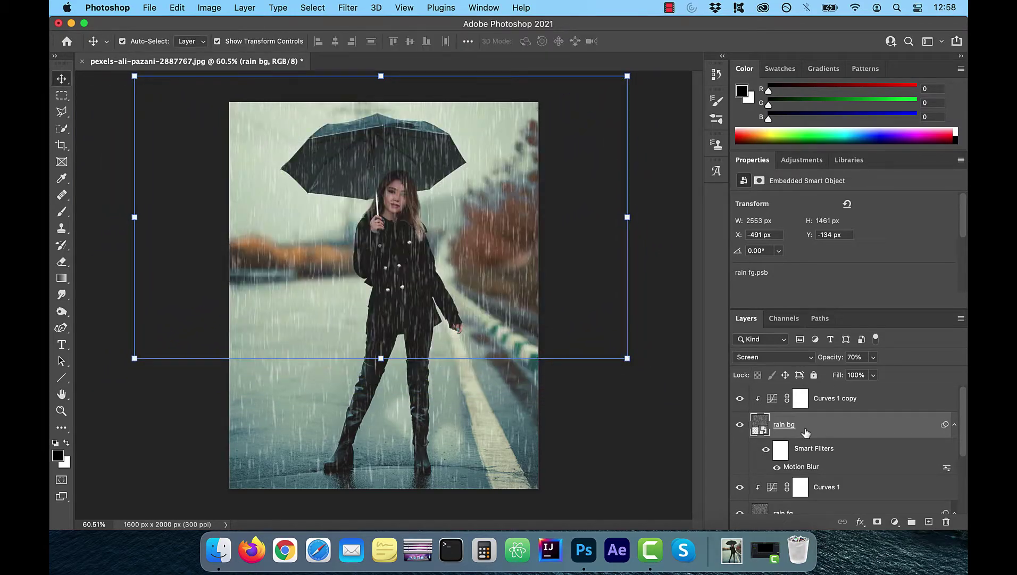
# - Apply a 3.7-pixel Gaussian Blur smart filter to the rain bg layer
pyautogui.click(347, 8)
pyautogui.moveTo(397, 172)
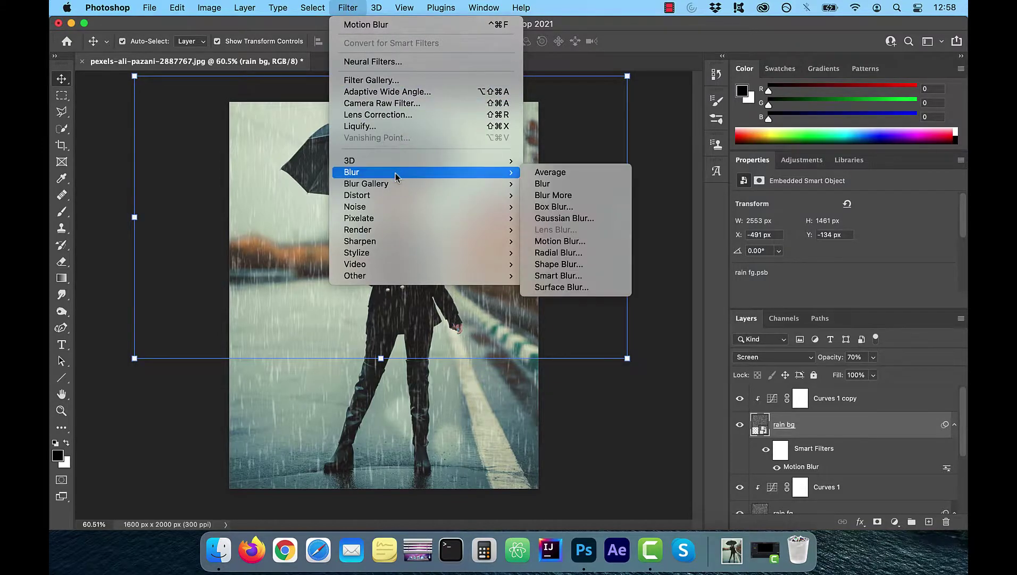
pyautogui.click(566, 219)
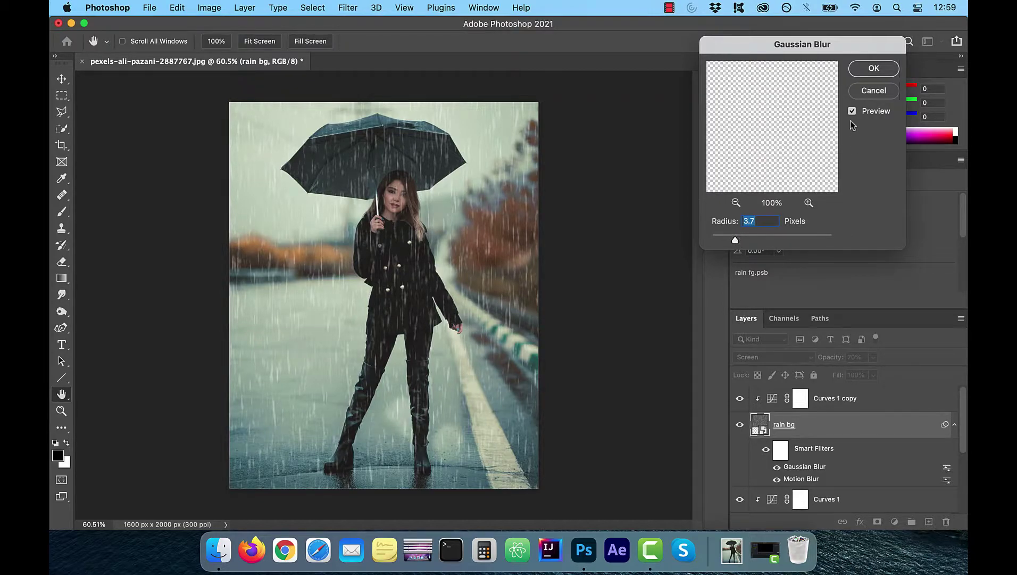
pyautogui.click(875, 69)
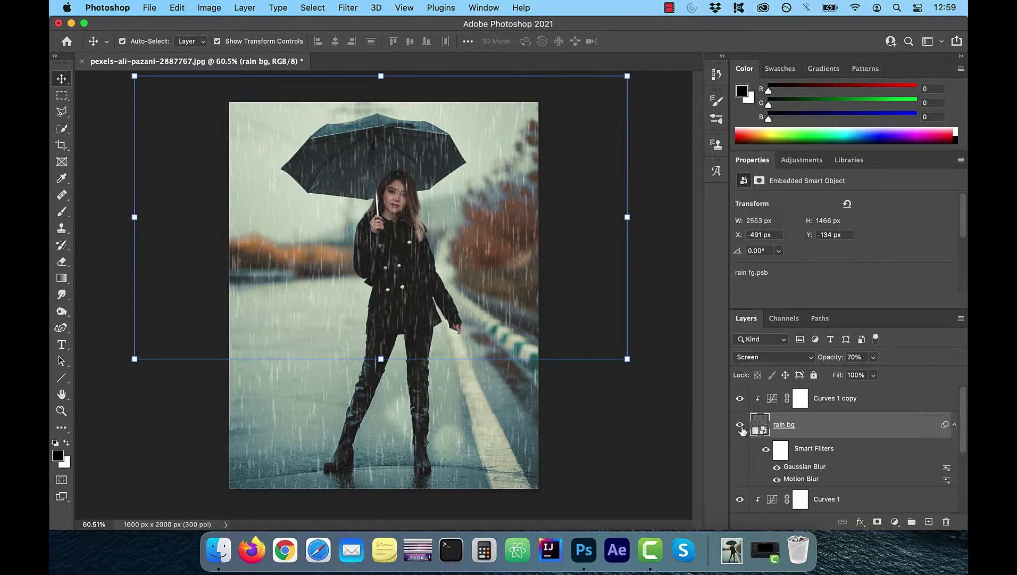
# - Toggle the rain bg layer's visibility several times to compare the photo with and without it
pyautogui.click(740, 426)
pyautogui.click(740, 425)
pyautogui.click(741, 425)
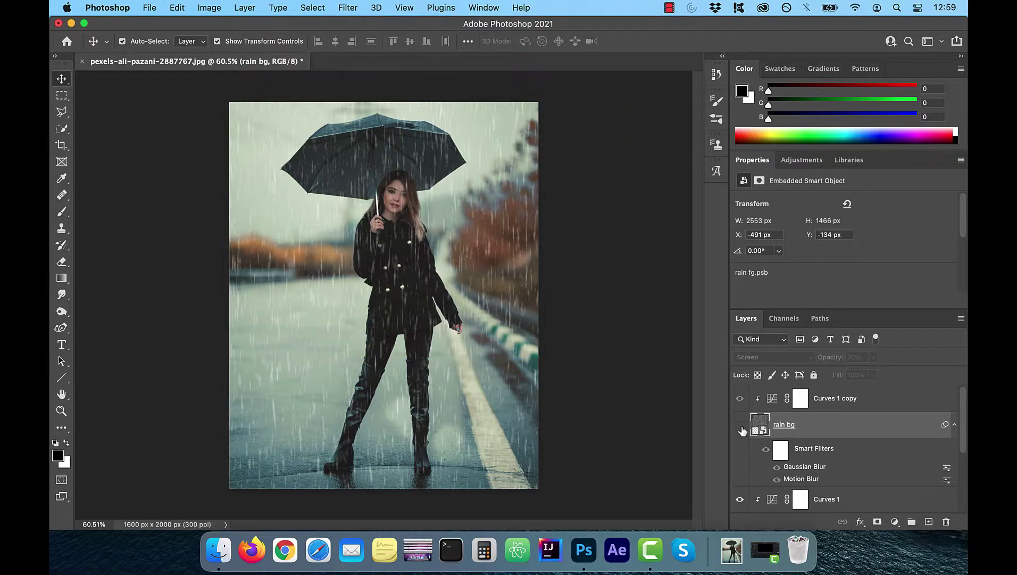
pyautogui.click(740, 425)
pyautogui.click(740, 426)
pyautogui.click(741, 426)
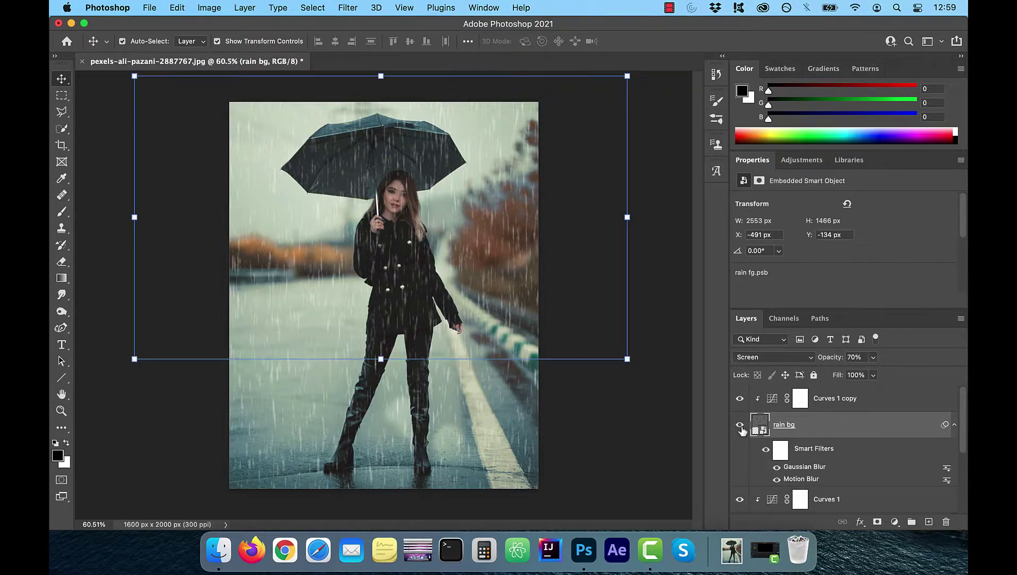
pyautogui.click(741, 426)
pyautogui.click(740, 426)
# - Make Background copy the active working layer
pyautogui.scroll(-3, 801, 442)
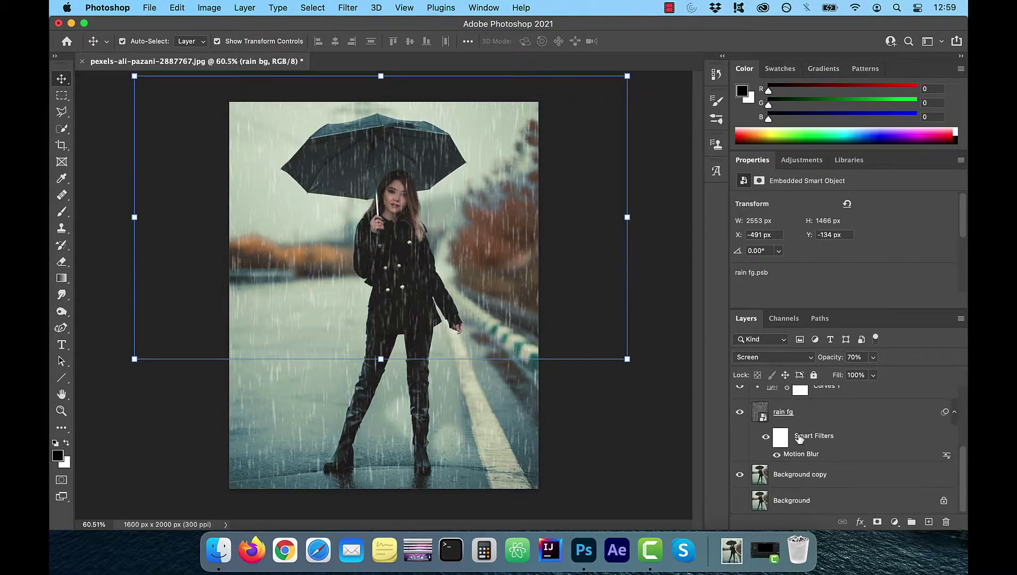
pyautogui.click(803, 476)
pyautogui.click(803, 476)
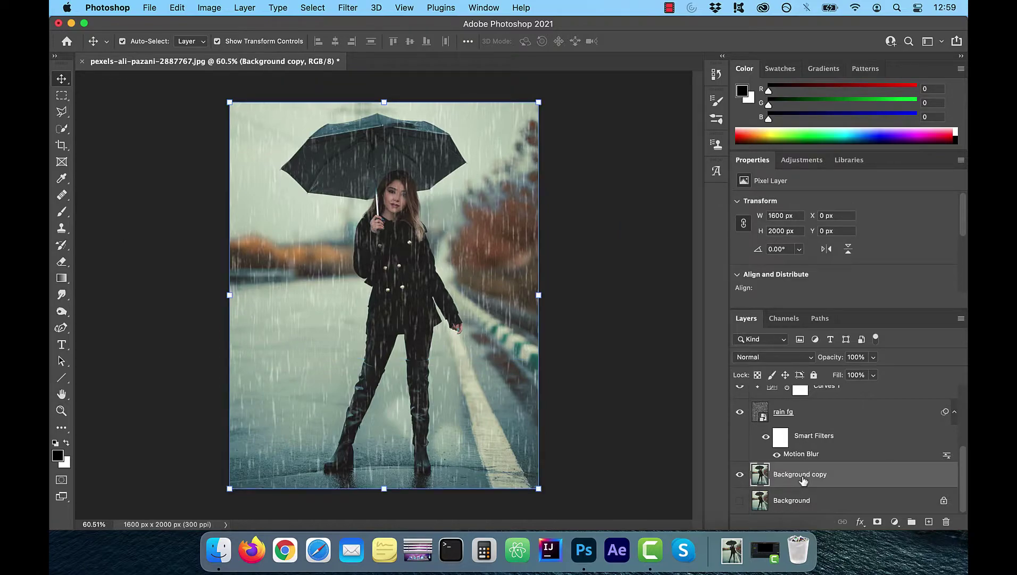
# - Quick-select the woman and umbrella, then invert the selection to cover everything else
pyautogui.click(61, 129)
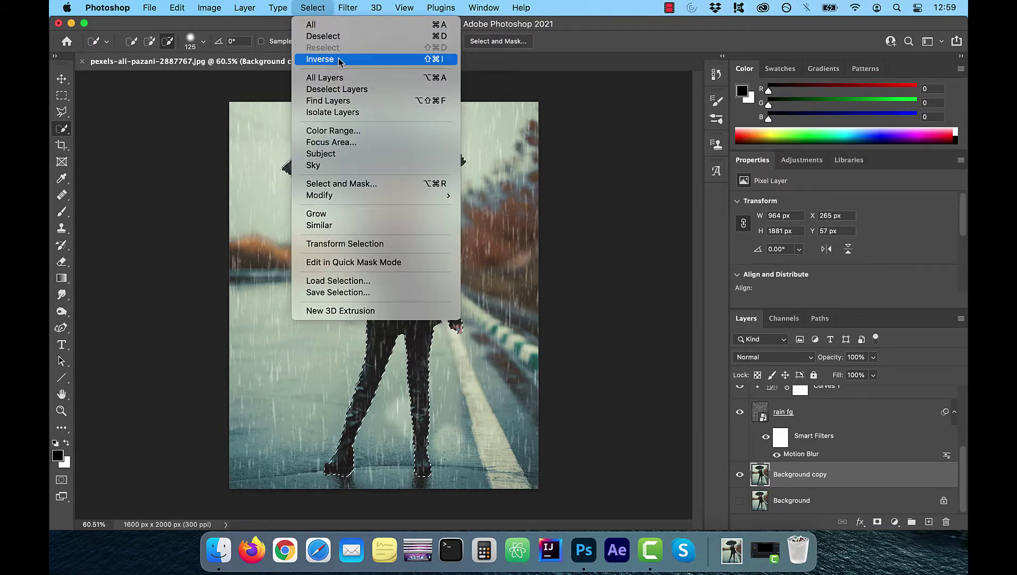
pyautogui.press('super+shift+i')
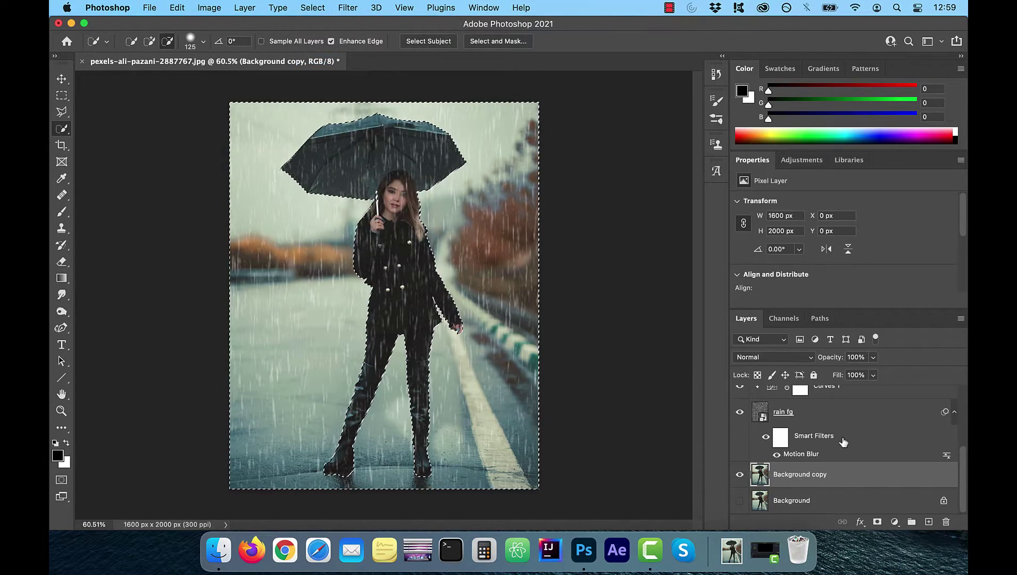
pyautogui.scroll(3, 843, 442)
pyautogui.scroll(2, 843, 442)
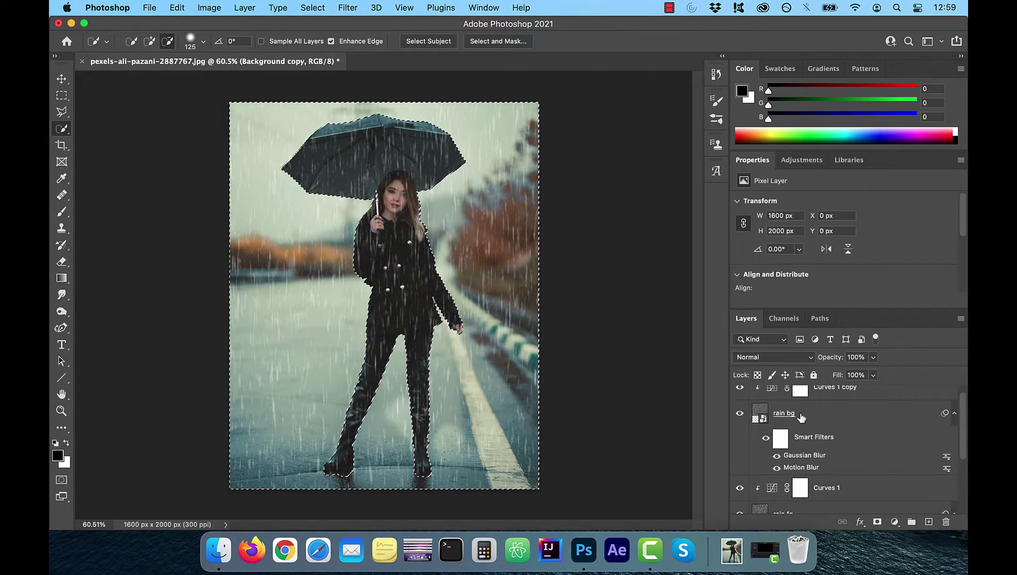
# - Add a layer mask to rain bg from the selection, keeping its rain off the woman
pyautogui.click(800, 417)
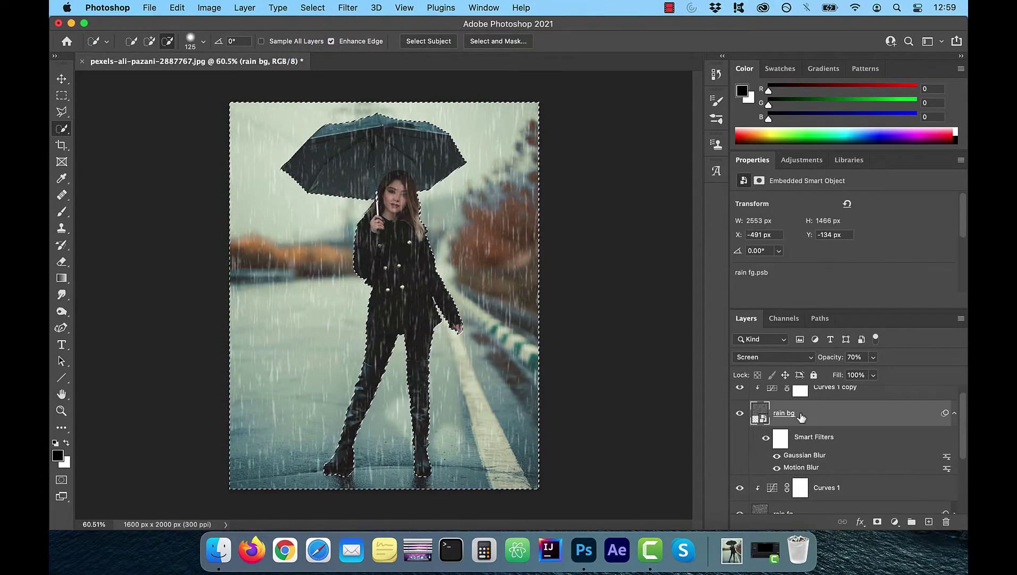
pyautogui.click(876, 523)
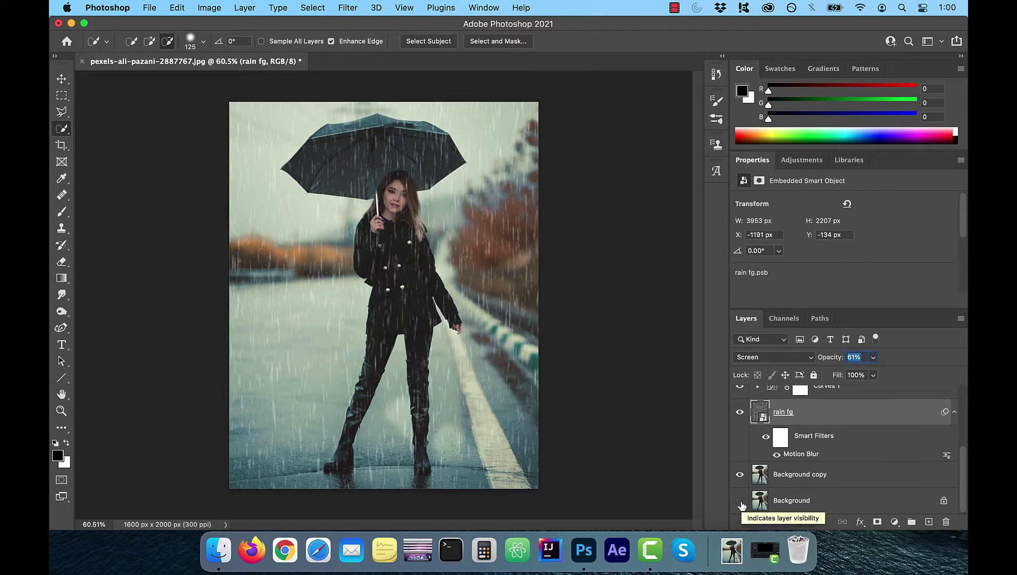
pyautogui.keyDown('alt'); pyautogui.click(741, 502); pyautogui.keyUp('alt')
pyautogui.keyDown('alt'); pyautogui.click(741, 502); pyautogui.keyUp('alt')
pyautogui.keyDown('alt'); pyautogui.click(741, 502); pyautogui.keyUp('alt')
pyautogui.keyDown('alt'); pyautogui.click(740, 502); pyautogui.keyUp('alt')
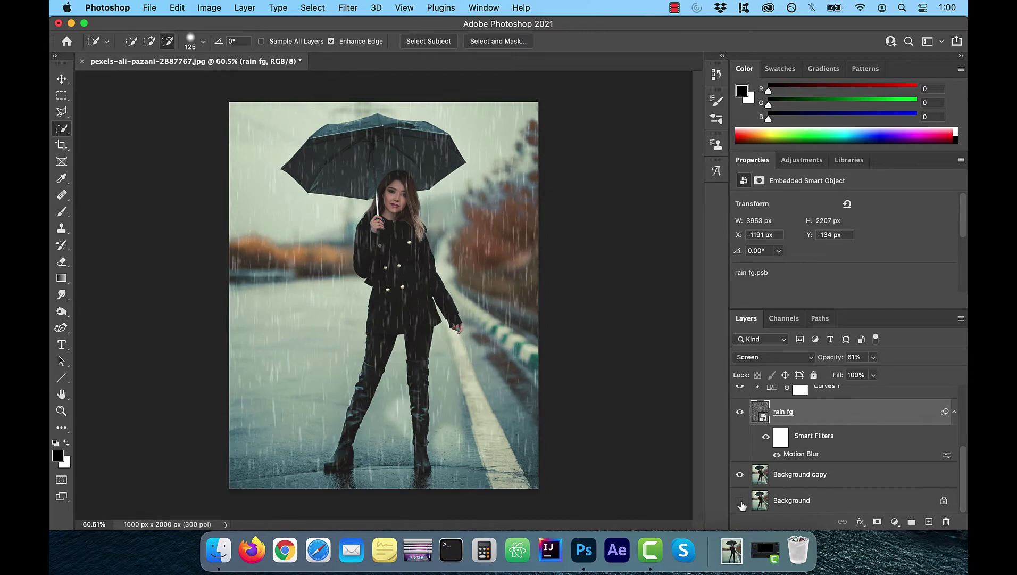
pyautogui.keyDown('alt'); pyautogui.click(740, 502); pyautogui.keyUp('alt')
pyautogui.keyDown('alt'); pyautogui.click(740, 503); pyautogui.keyUp('alt')
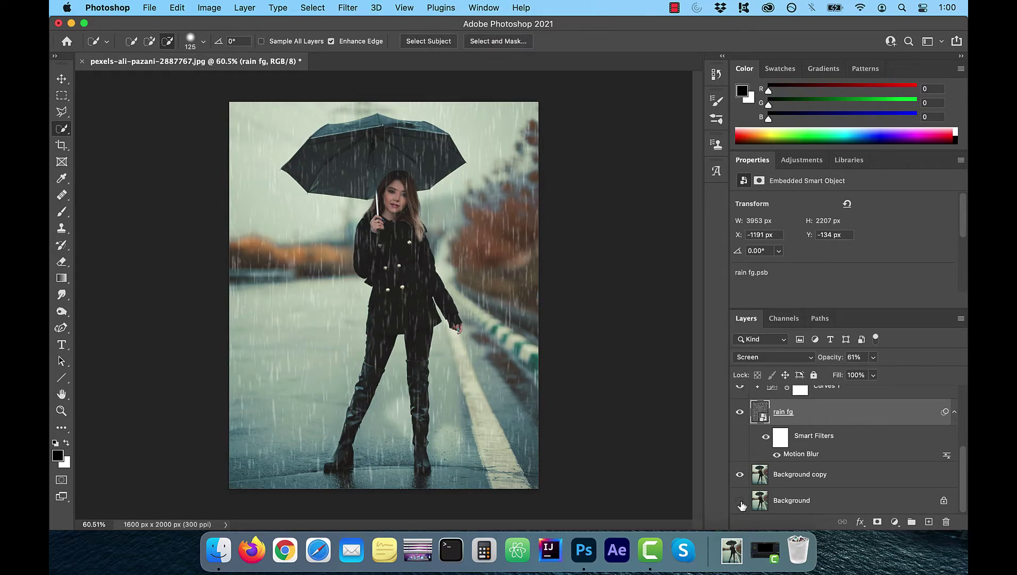